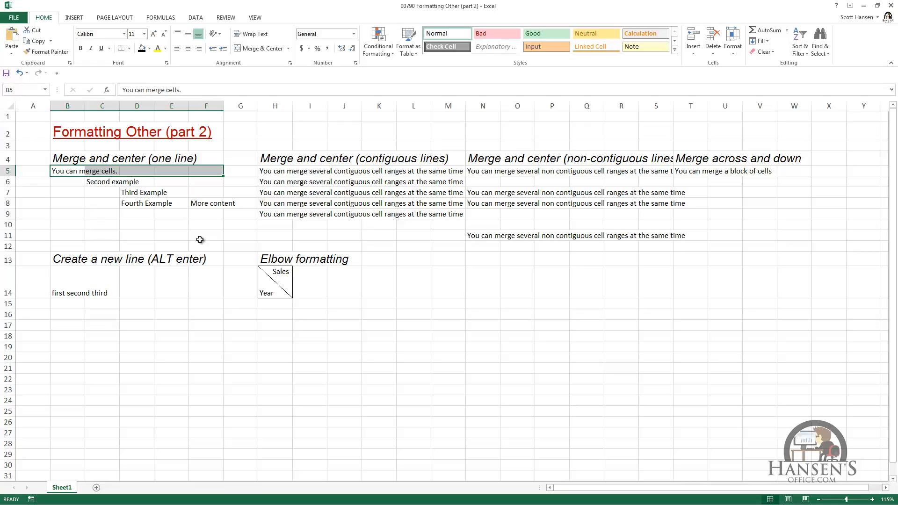
Merge and center the text "You can merge cells." across B5:F5.
left_click(262, 49)
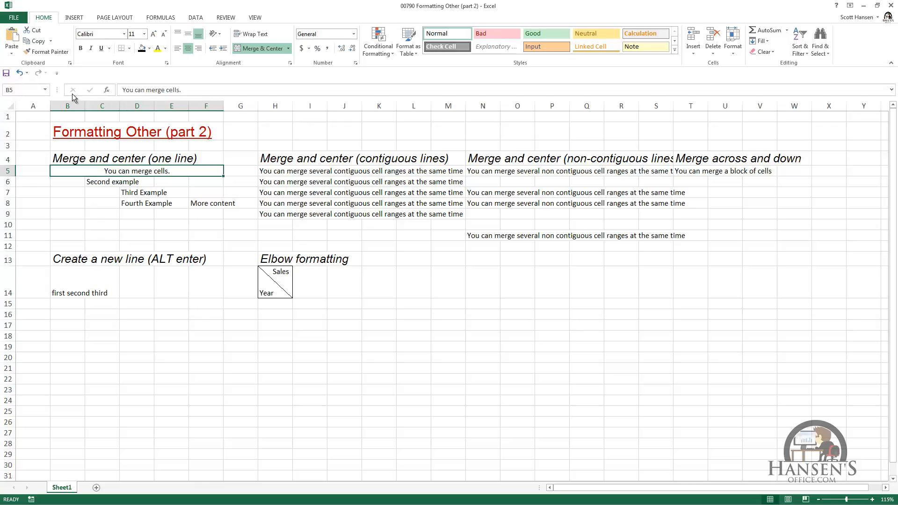
left_click(35, 88)
type("c")
key("Escape")
Merge and center "Second example" across B6:F6 and "Third Example" across B7:F7.
left_click_drag(73, 182, 202, 184)
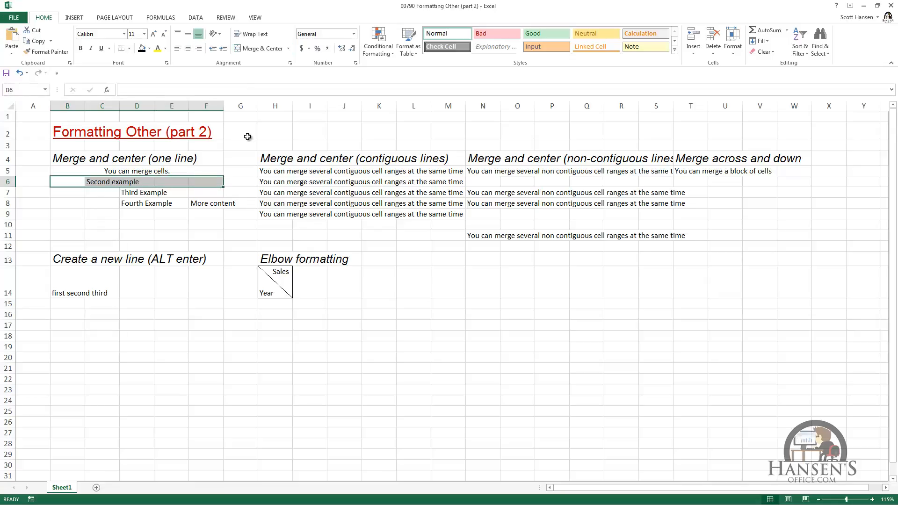
left_click(258, 48)
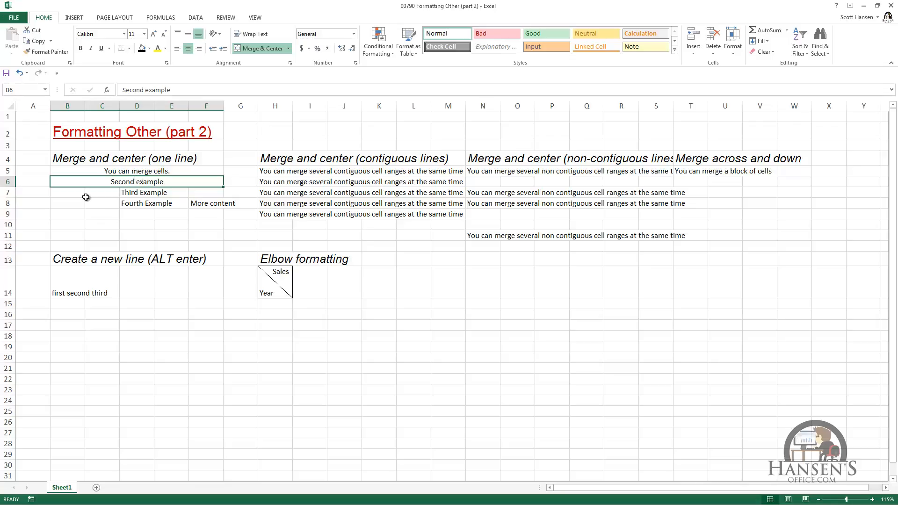
left_click_drag(74, 193, 199, 193)
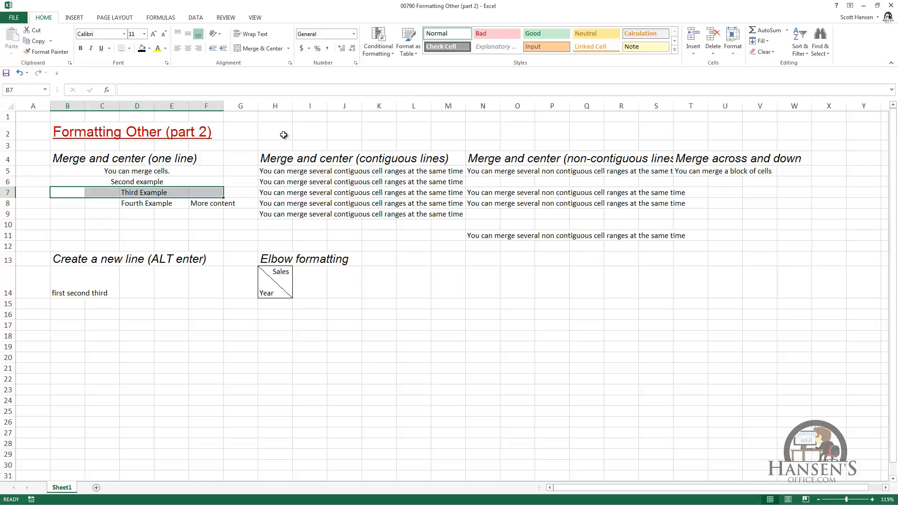
left_click(252, 49)
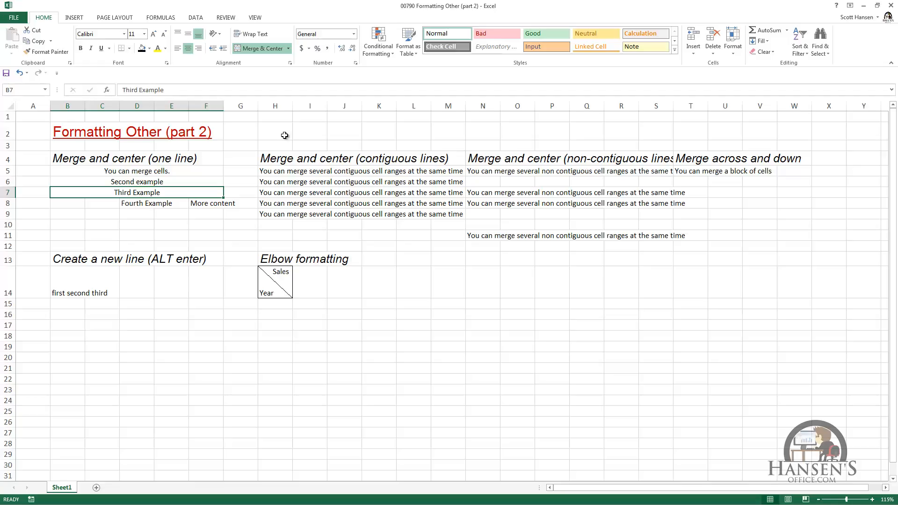
Merge and center B8:F8, keeping only "Fourth Example" and discarding "More content".
left_click_drag(79, 204, 201, 203)
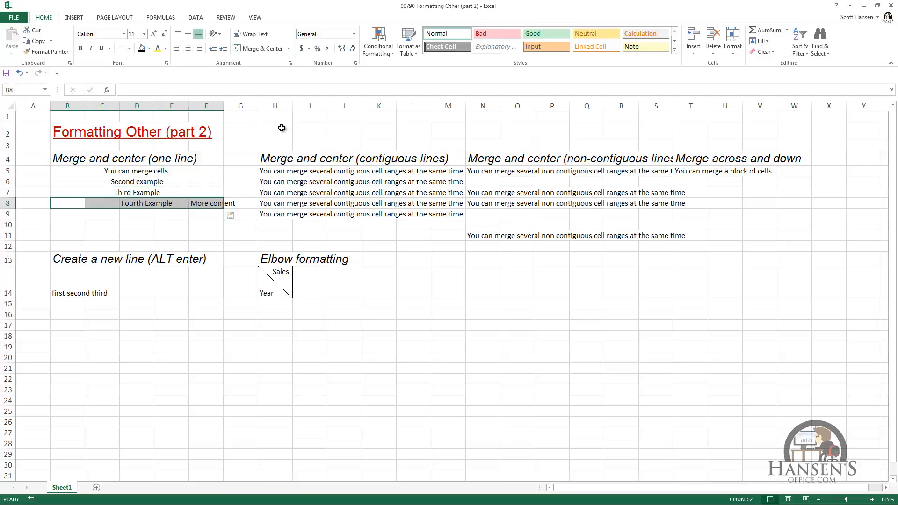
left_click(257, 49)
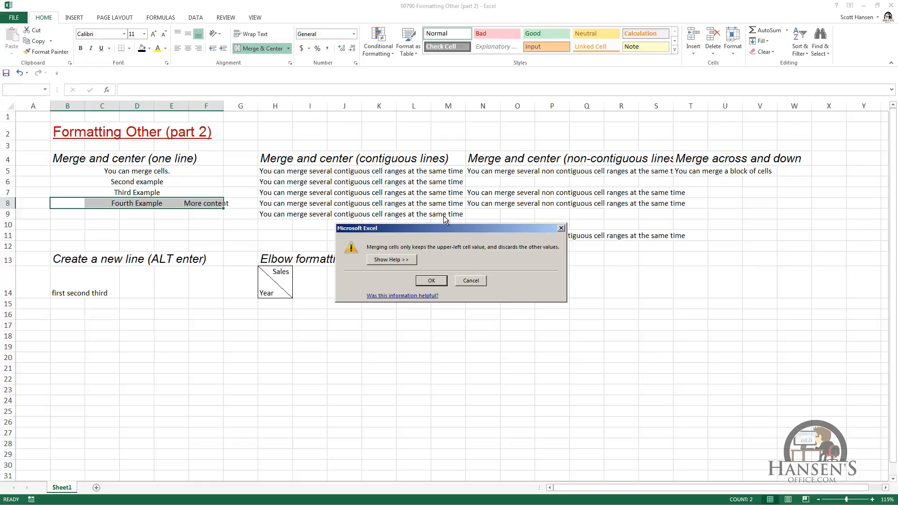
left_click(431, 280)
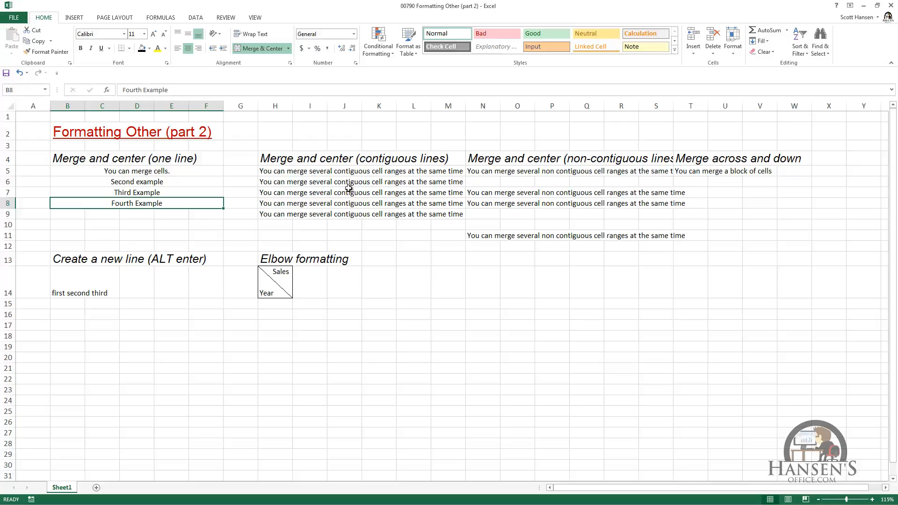
Merge H5:L9 across so each row becomes its own merged cell, and check the rows one by one.
left_click_drag(273, 171, 419, 211)
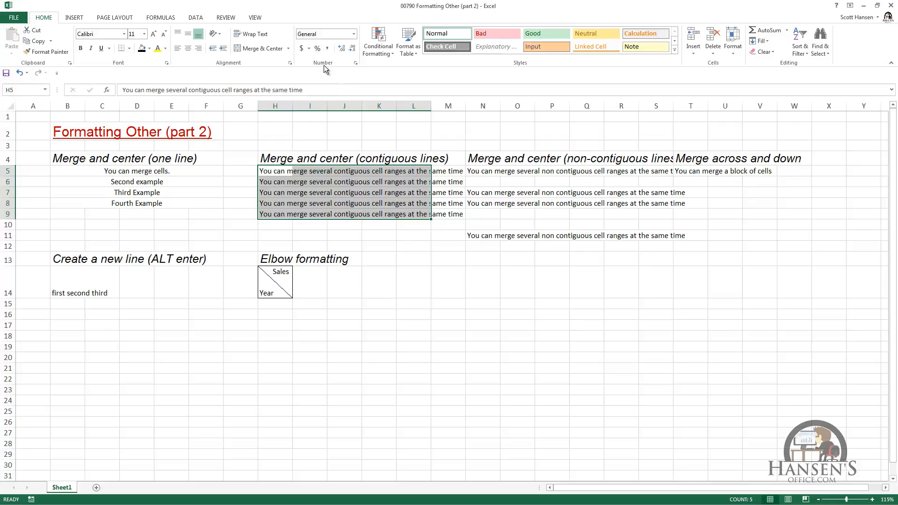
left_click(288, 48)
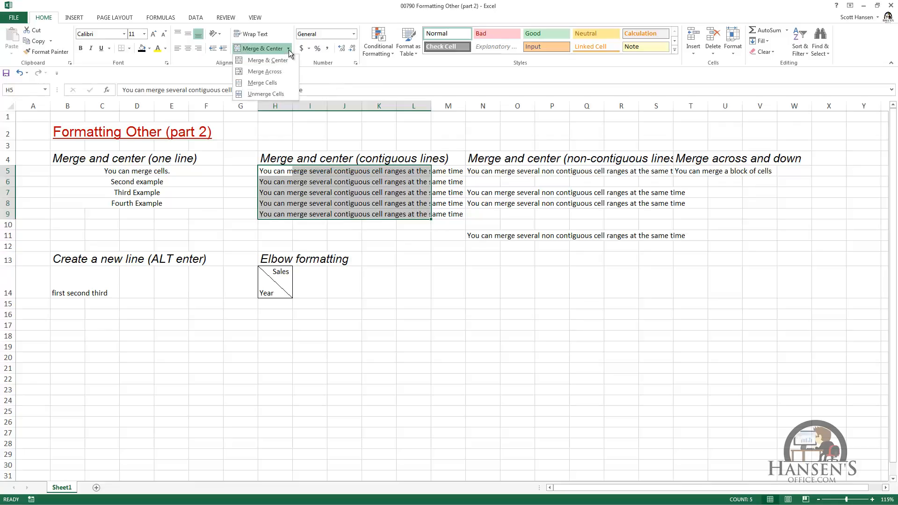
left_click(273, 74)
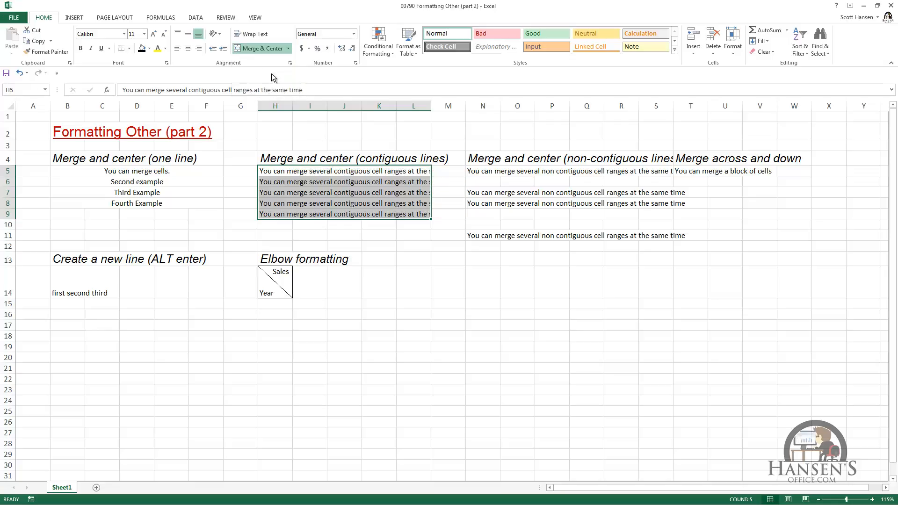
left_click(271, 173)
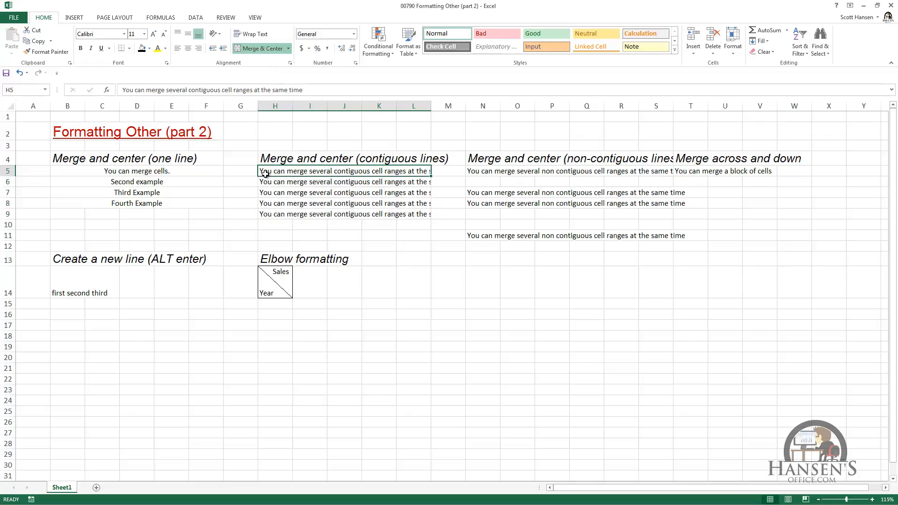
key("Down")
key("Down")
key("Down")
key("Down")
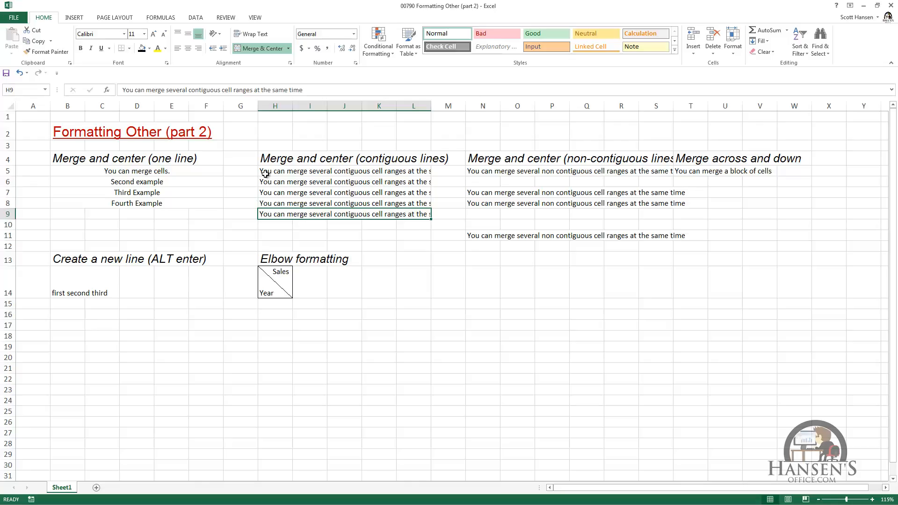
Merge and center the non-contiguous ranges N5:R5, N7:R7, N8:R8 and N11:R11 together, and check each merged cell.
left_click_drag(471, 172, 617, 176)
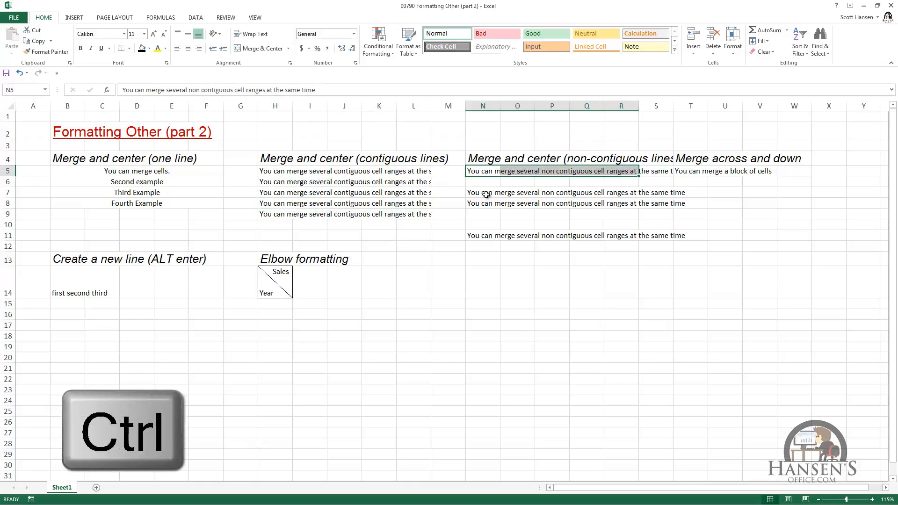
left_click_drag(475, 194, 620, 193)
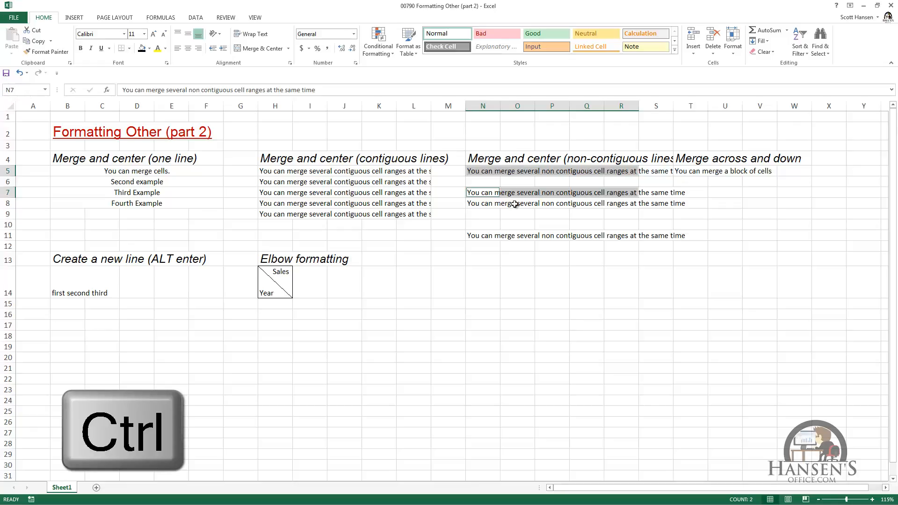
left_click_drag(482, 204, 618, 204)
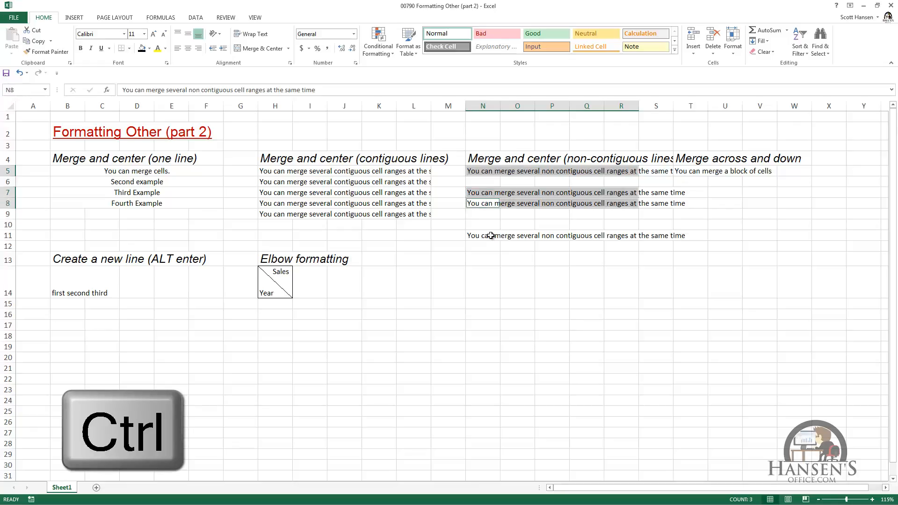
left_click_drag(476, 235, 606, 234)
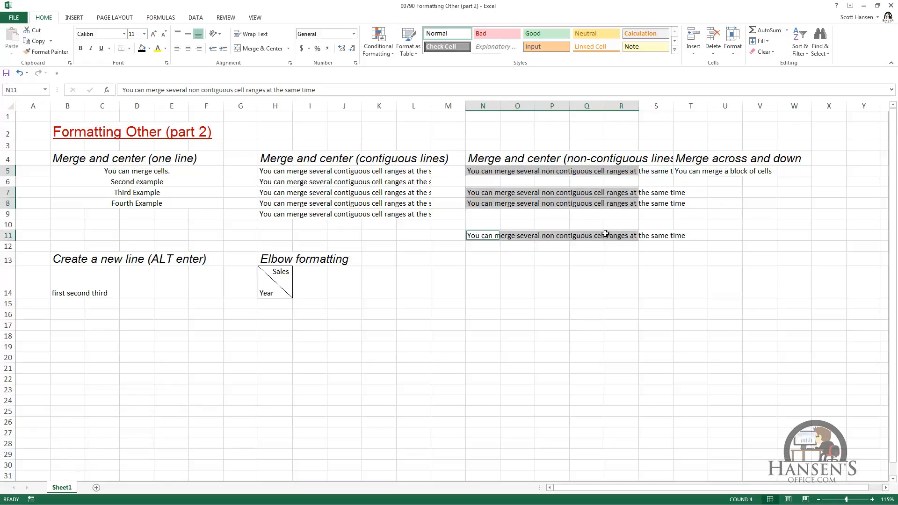
left_click(259, 49)
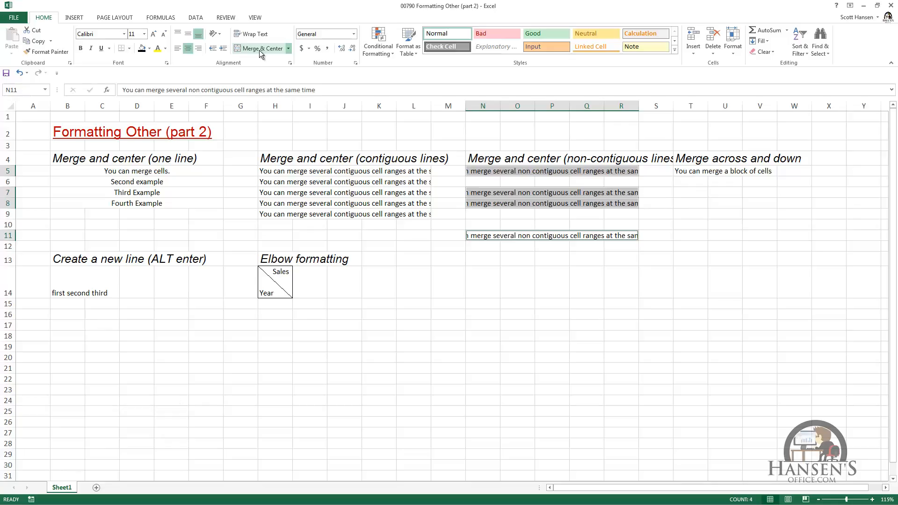
left_click(477, 172)
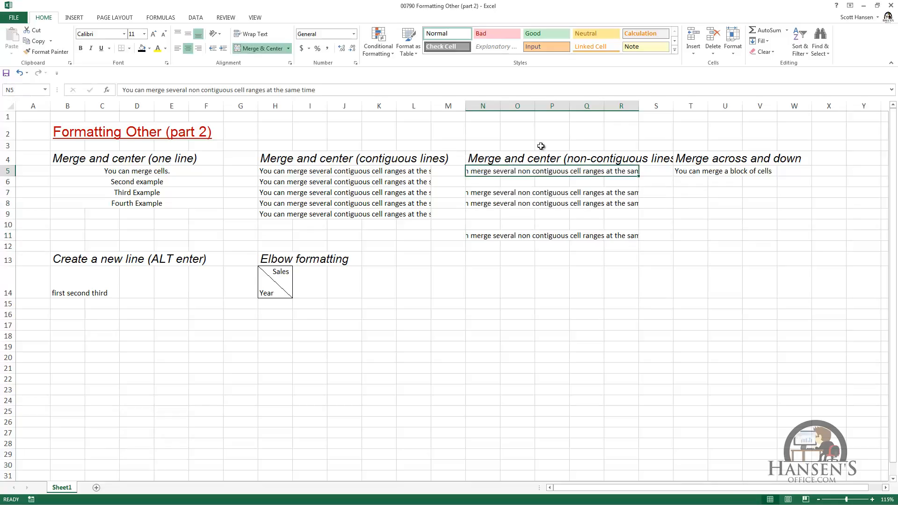
key("Down")
key("Down")
key("Down")
key("Down")
key("Down")
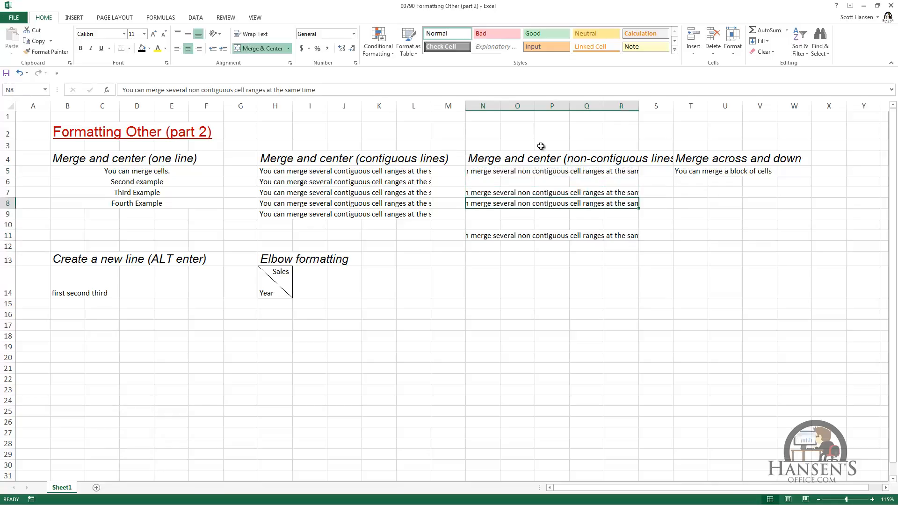
key("Down")
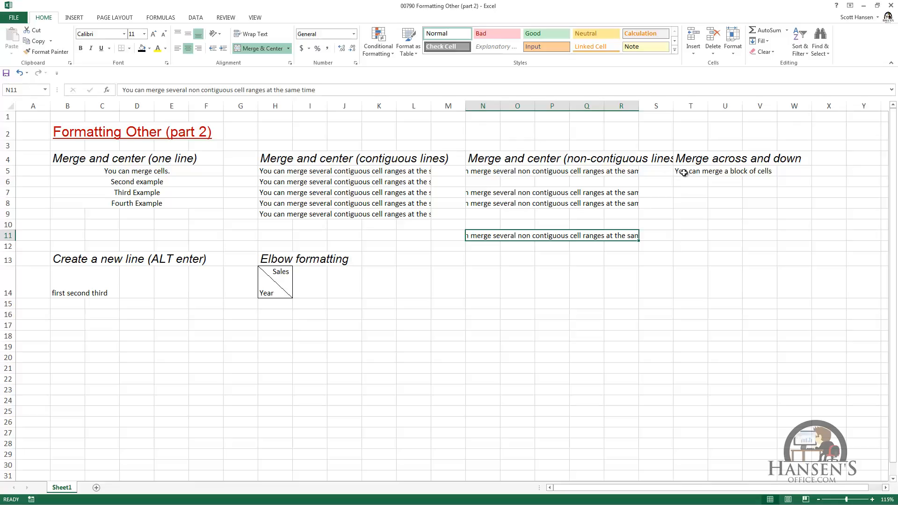
Merge the block T5:W11 into a single cell without centering its text.
left_click_drag(683, 172, 784, 230)
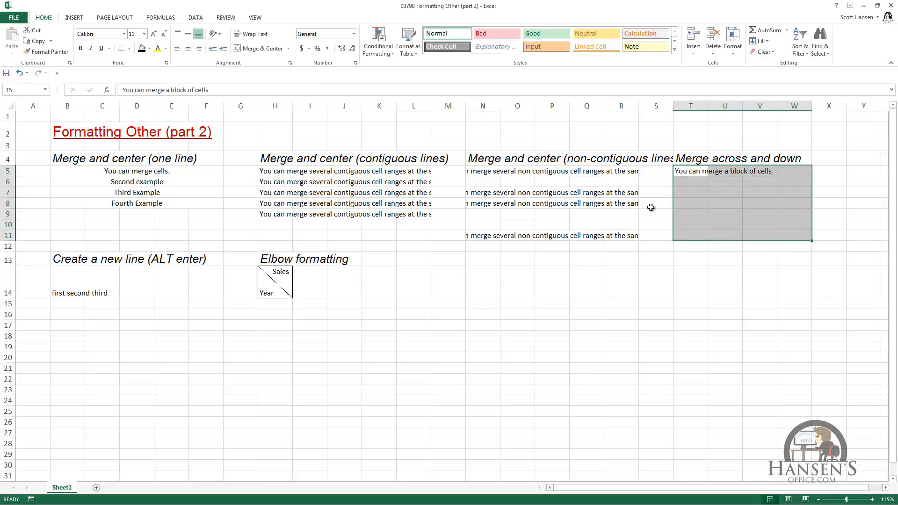
left_click(290, 48)
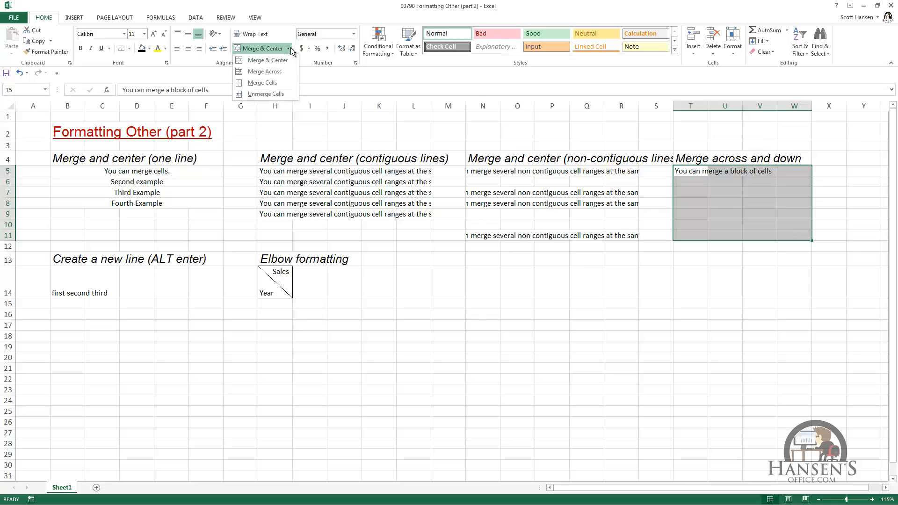
left_click(256, 83)
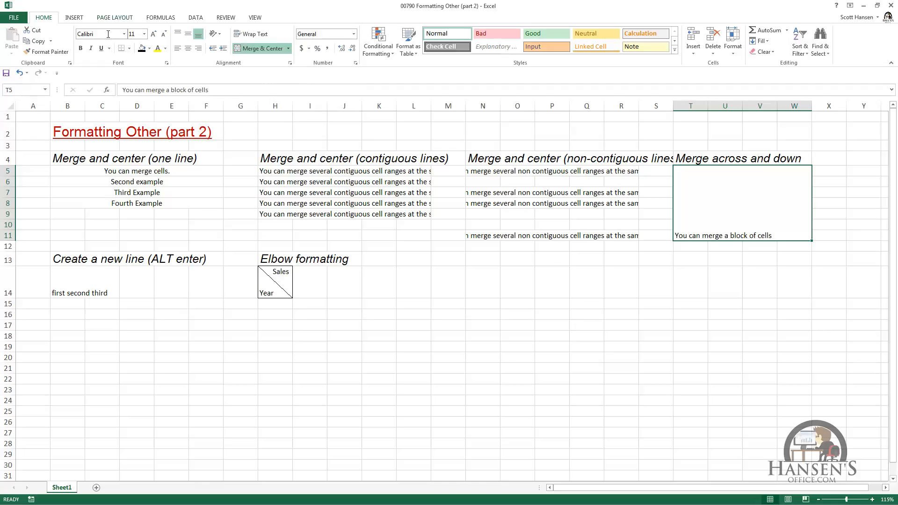
Go to cell U5 inside the merged block and center the block's text horizontally and vertically.
left_click(32, 91)
type("u5")
key("Return")
left_click(188, 49)
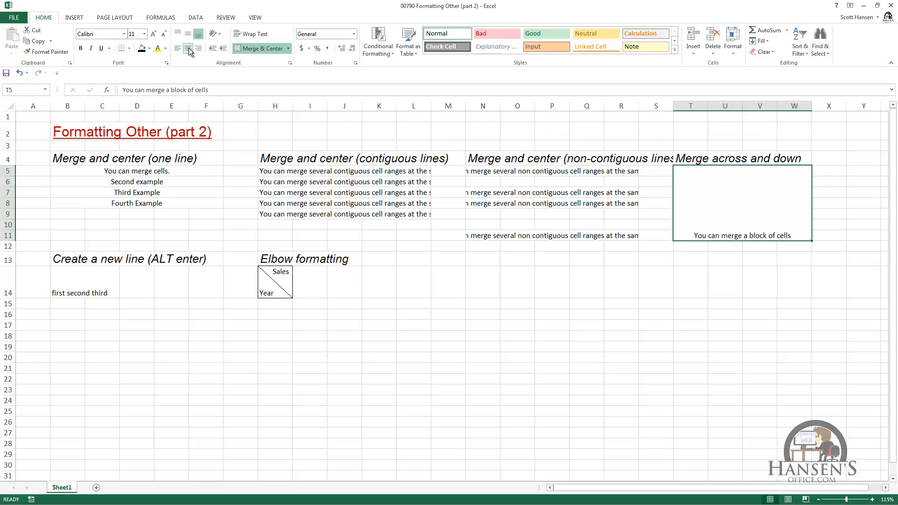
left_click(189, 33)
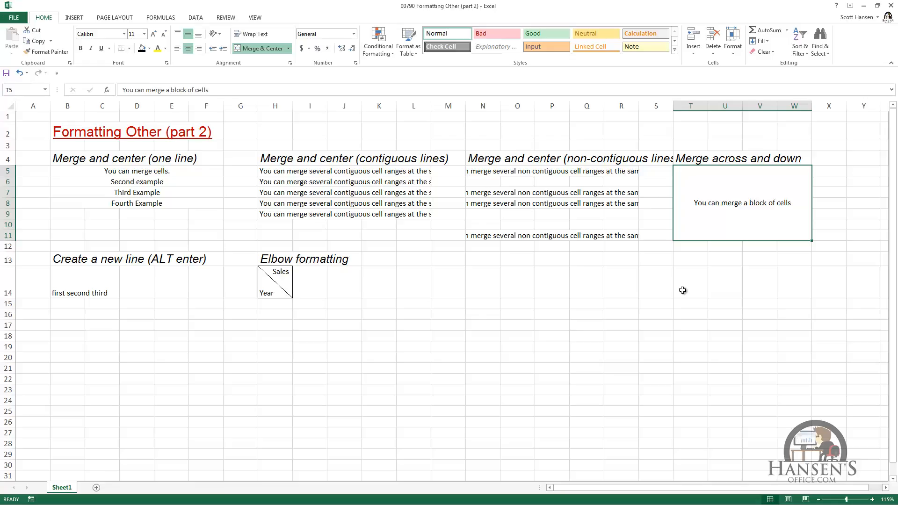
Insert a line break between "first" and "second" in cell B14.
left_click(73, 287)
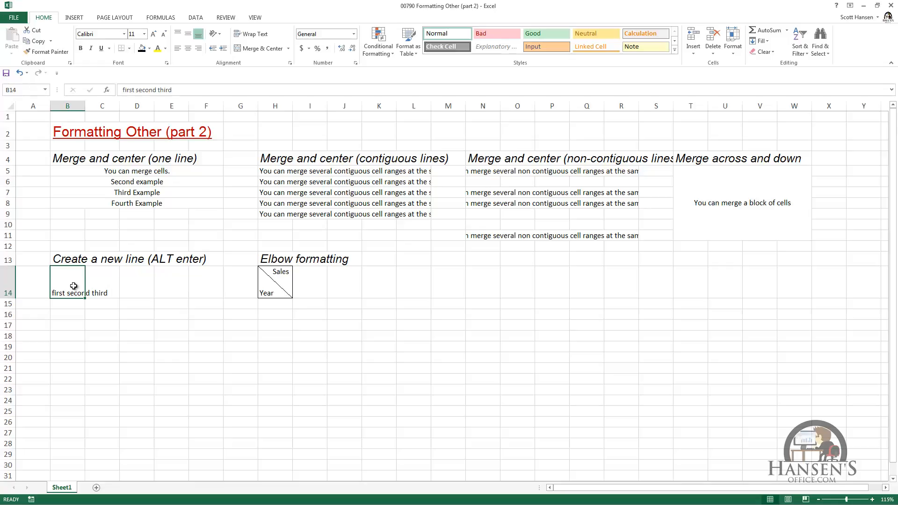
left_click(135, 90)
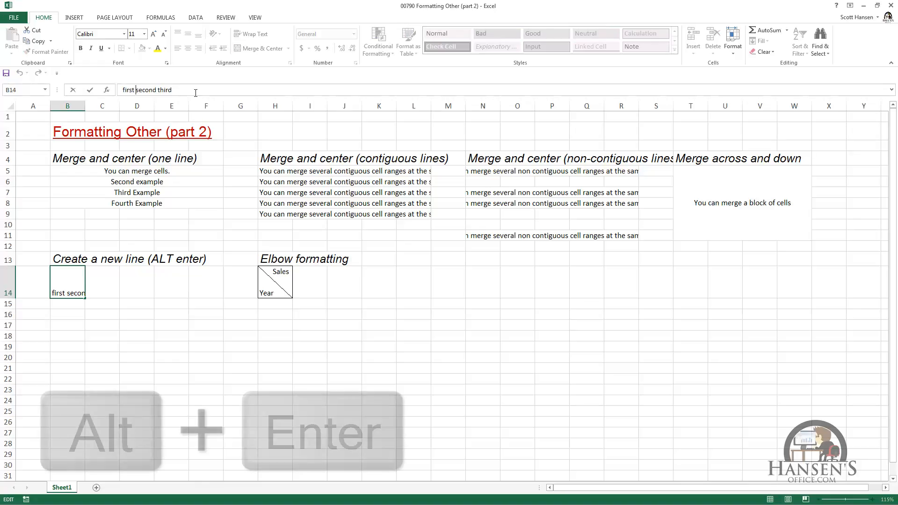
key("alt+Return")
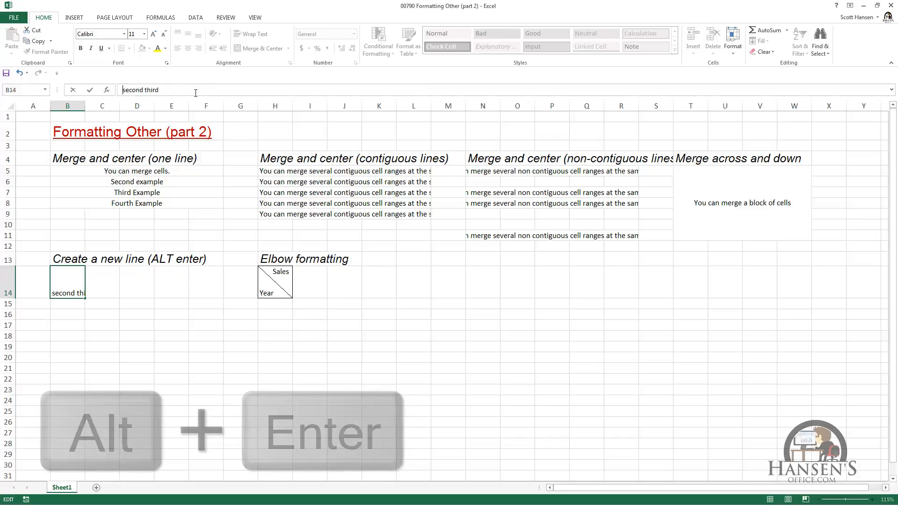
left_click(129, 281)
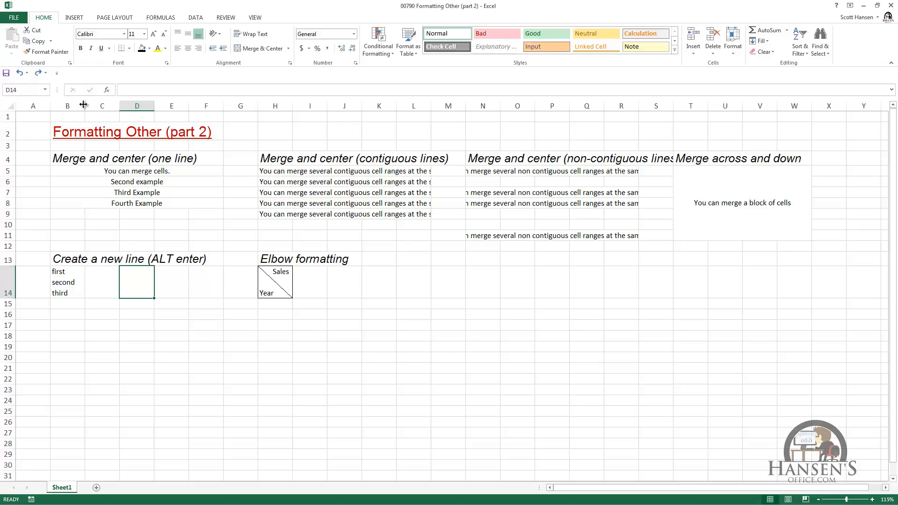
Widen column B to about twice its width and insert a line break before "third" in cell B14.
left_click_drag(84, 104, 123, 106)
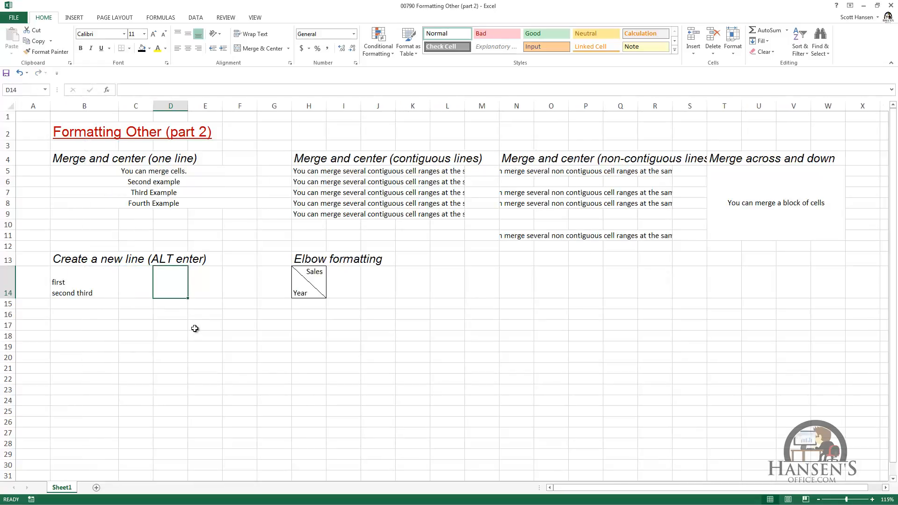
key("Left")
key("Left")
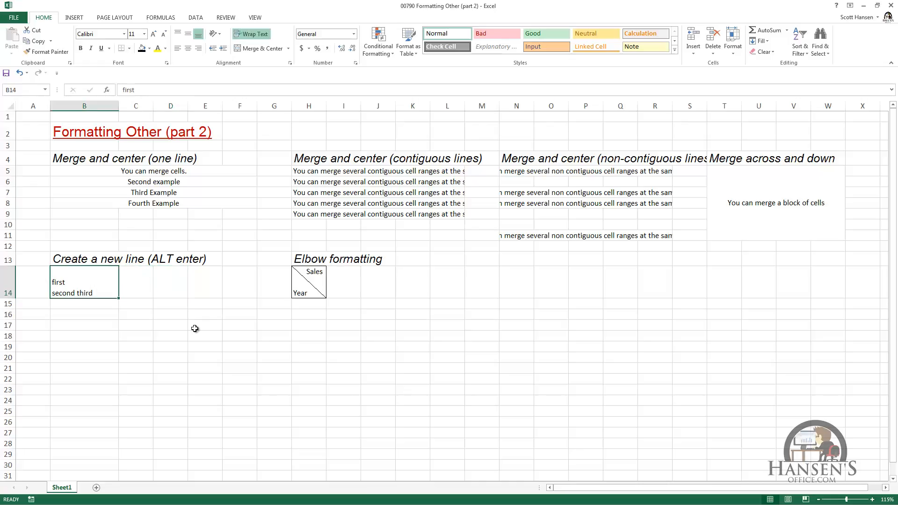
double_click(78, 293)
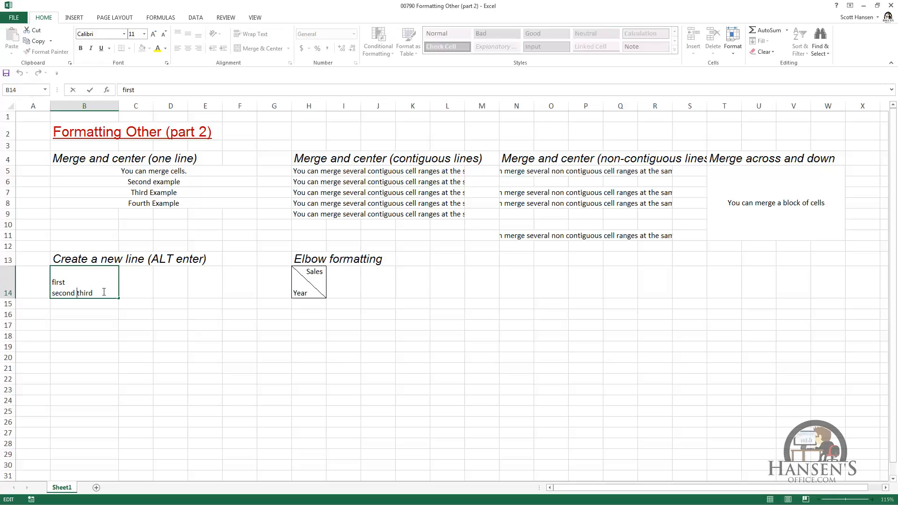
key("alt+Return")
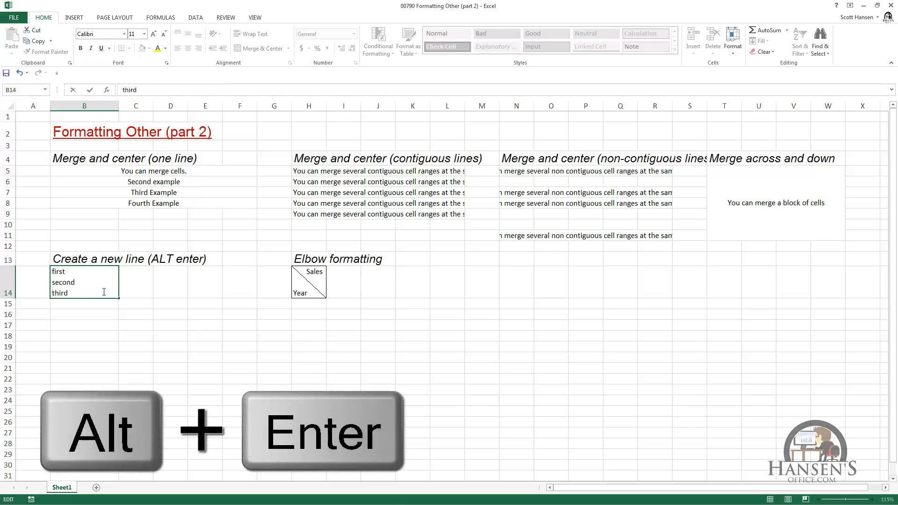
left_click(154, 288)
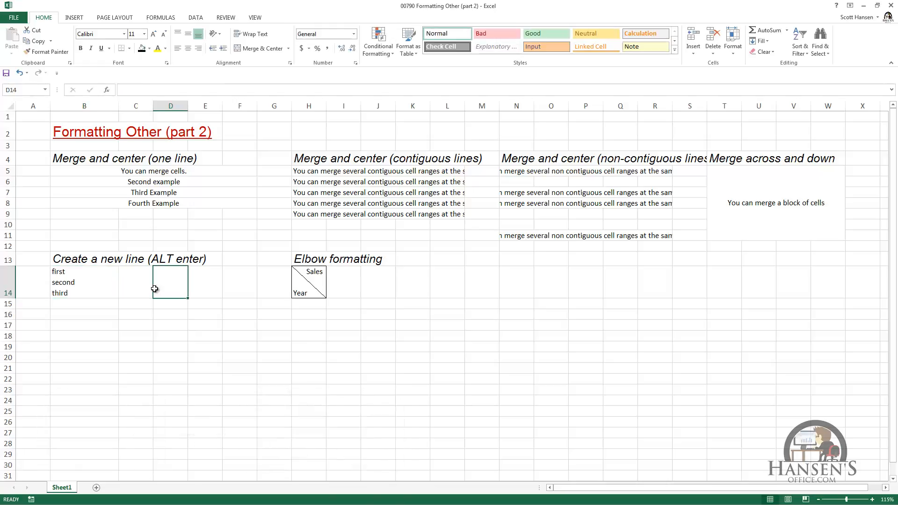
Indent the word "second" in cell B14 by adding leading spaces on its line.
key("Left")
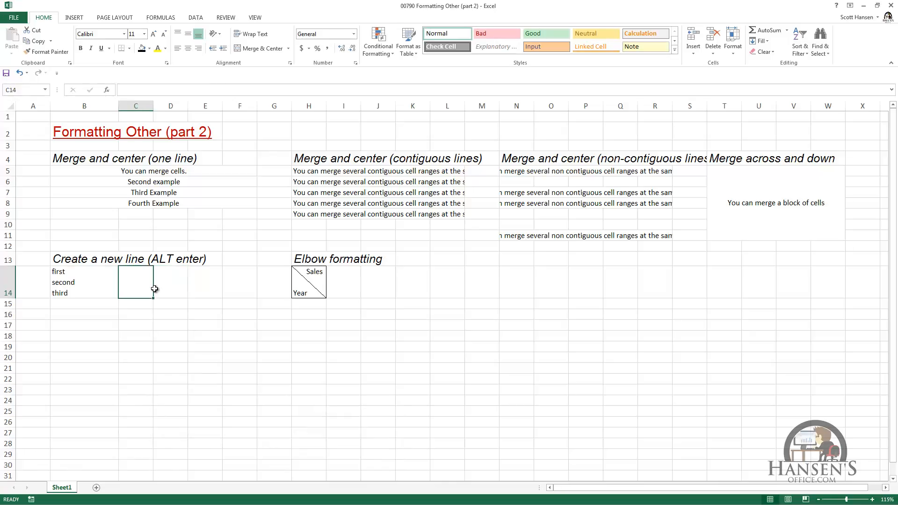
key("Left")
key("F2")
key("Up")
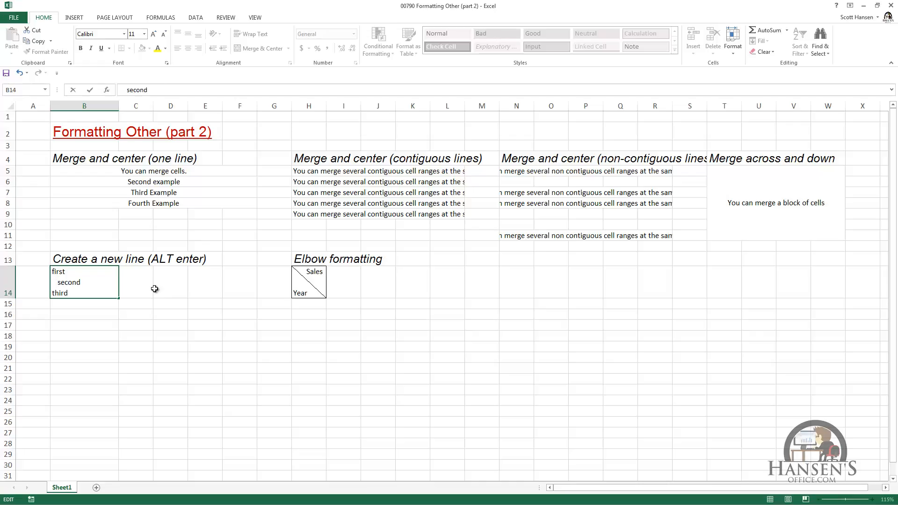
key("Return")
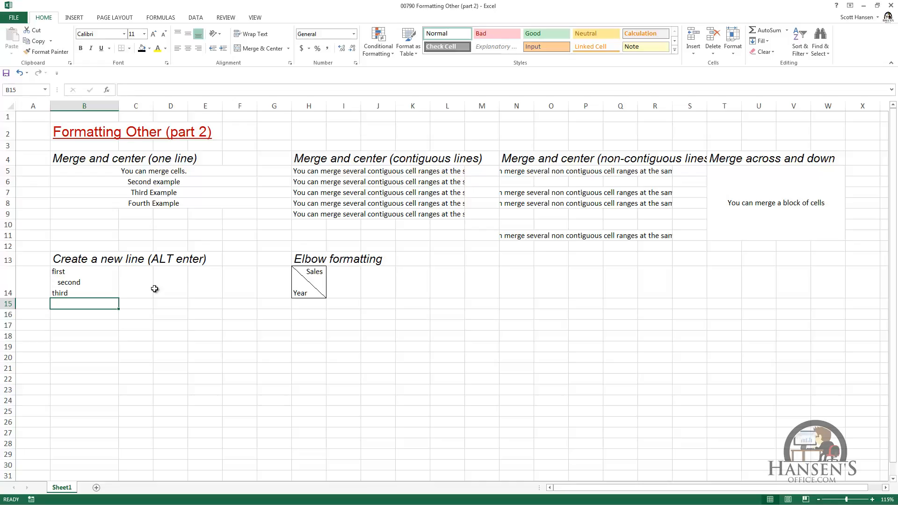
Enter the sample years 2000 and 2001 in cells H15 and H16 beneath the elbow-formatted cell.
left_click(299, 306)
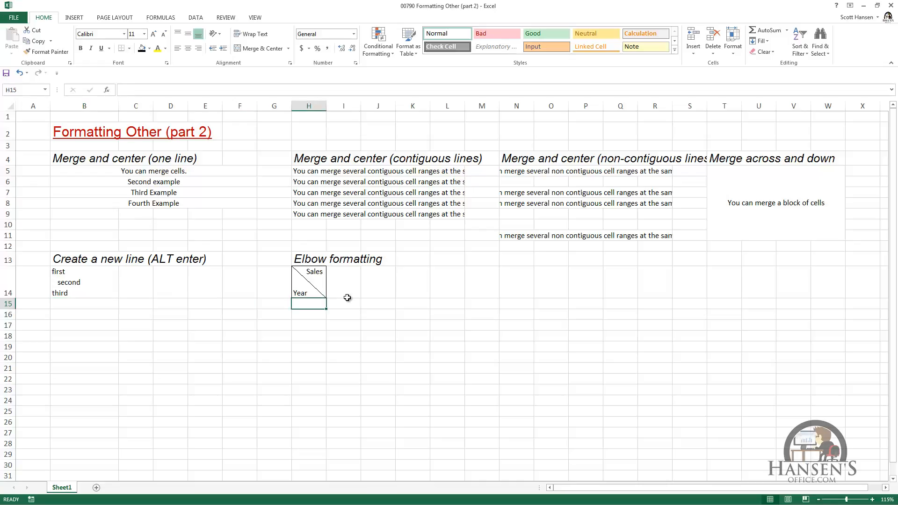
type("2000")
key("Return")
type("2")
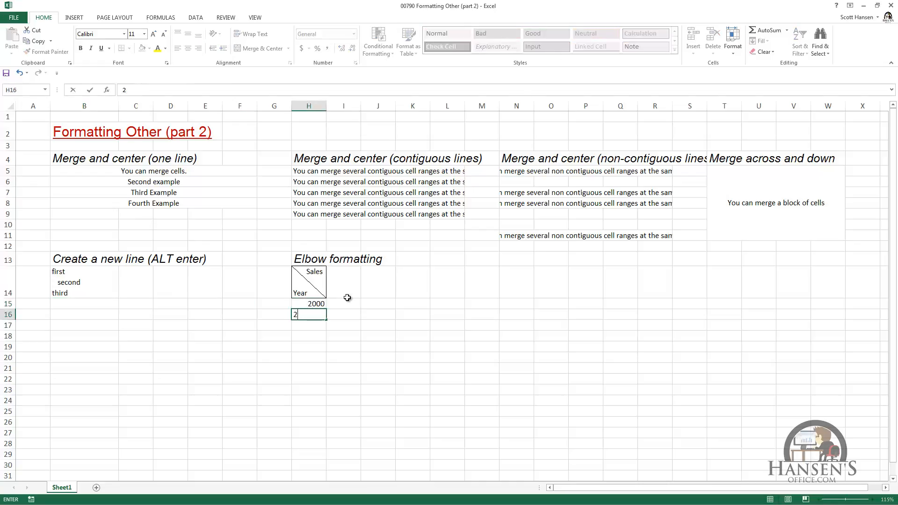
type("001")
key("Return")
Enter "Div 1" in cell I14 and fill the series across to K14.
key("Up")
key("Up")
key("Up")
key("Right")
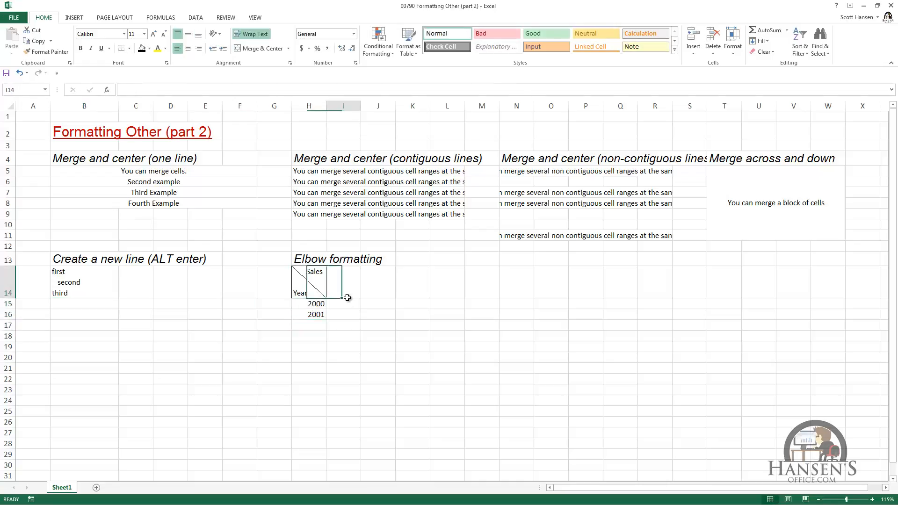
type("Div")
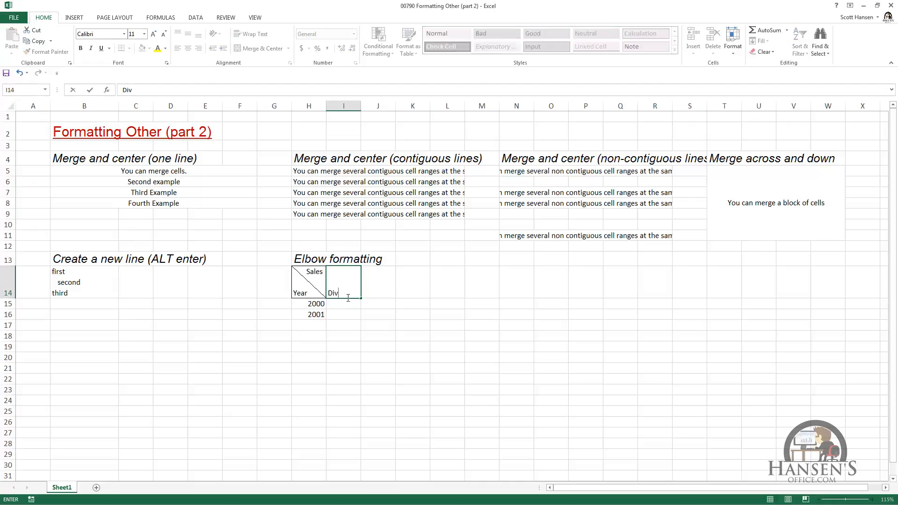
type(" 1")
key("ctrl+Return")
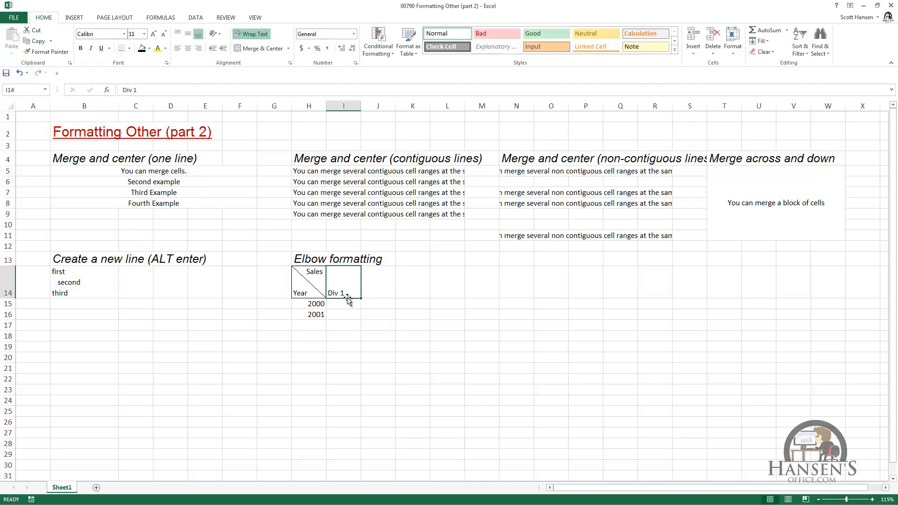
left_click_drag(361, 298, 448, 304)
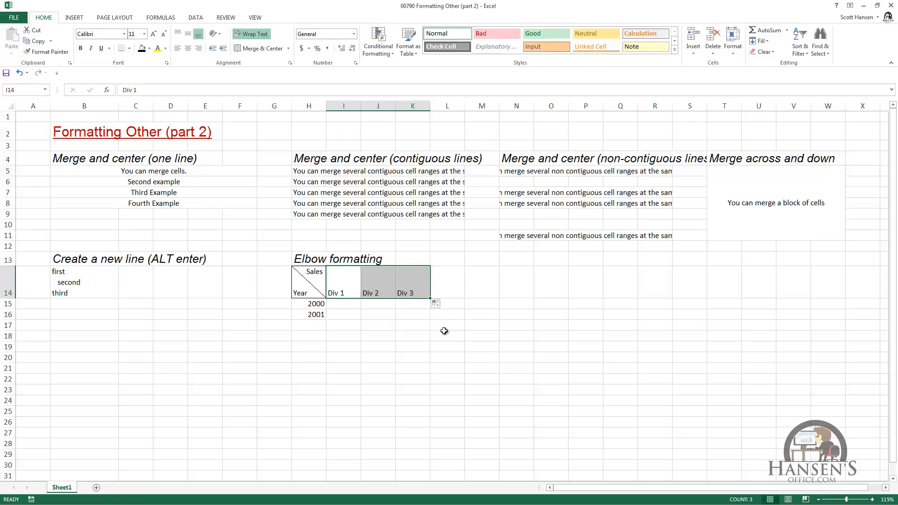
Undo the sample division headings and years entered around the elbow-formatted cell.
key("ctrl+z")
key("ctrl+z")
key("ctrl+z")
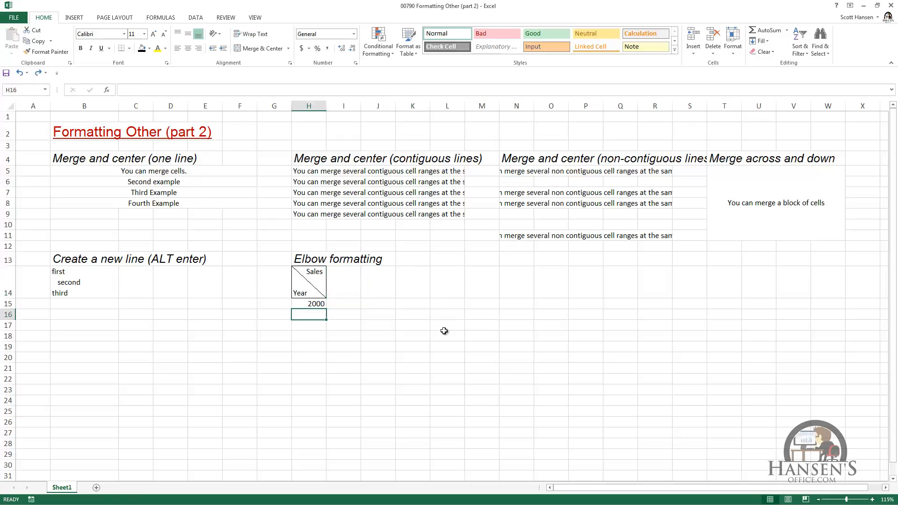
key("ctrl+z")
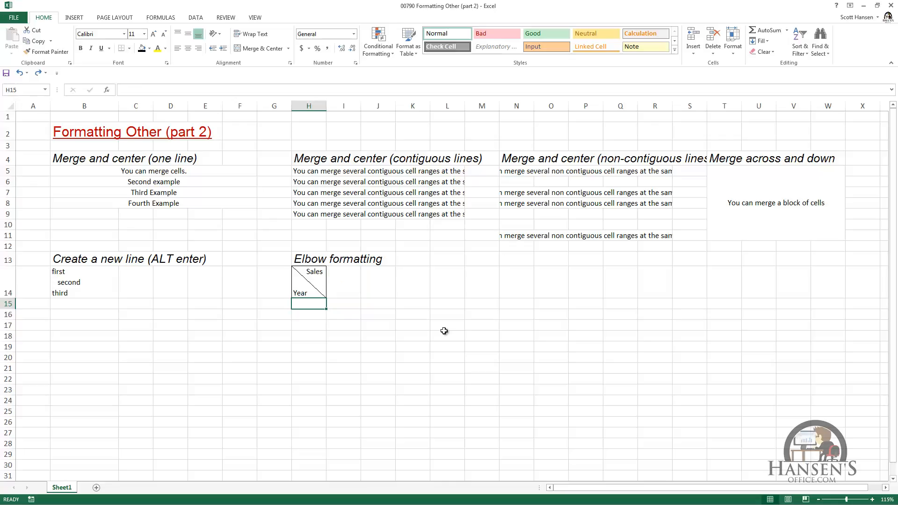
Enter an indented "Sales" and an unindented "Year" in cell J14, separated by line breaks with one blank line between them.
left_click(387, 289)
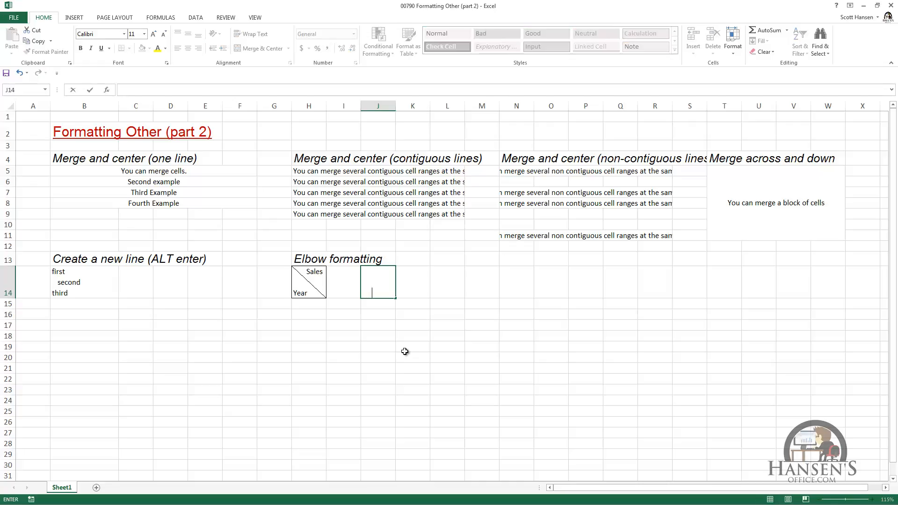
type("Sales")
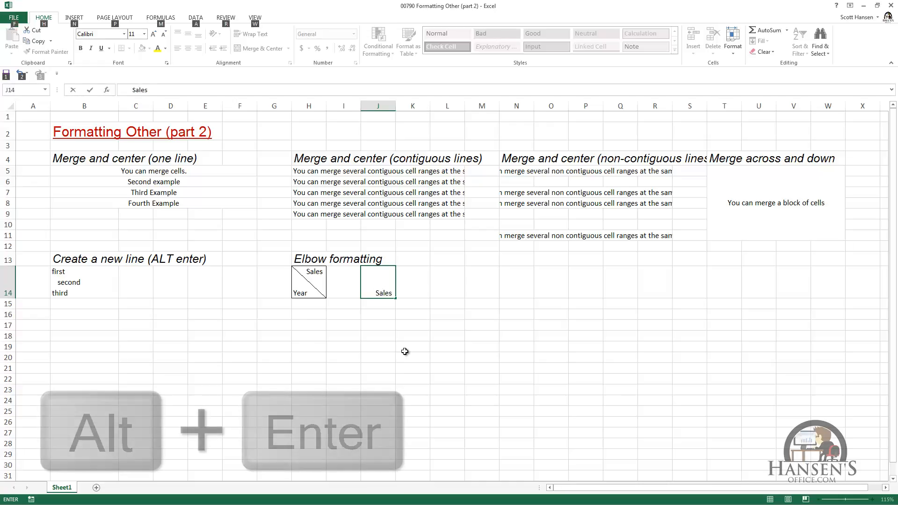
key("alt+Return")
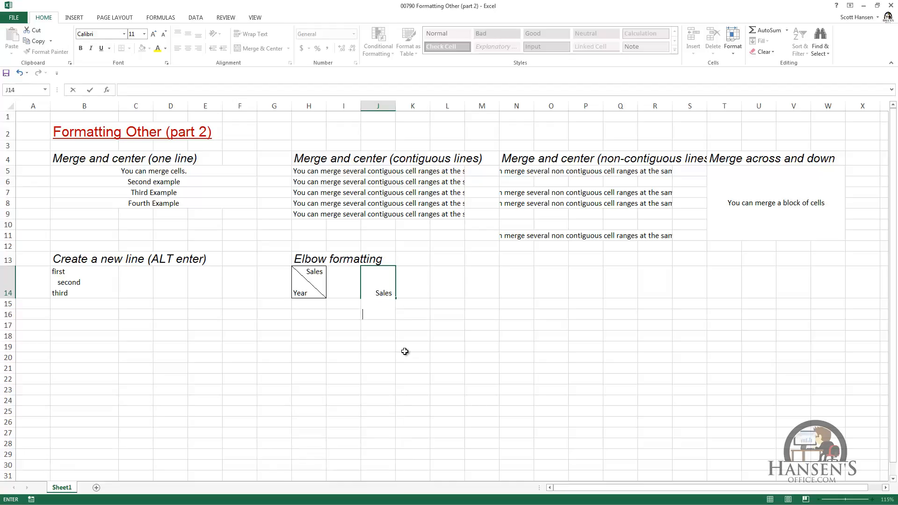
type("Year")
key("ctrl+Return")
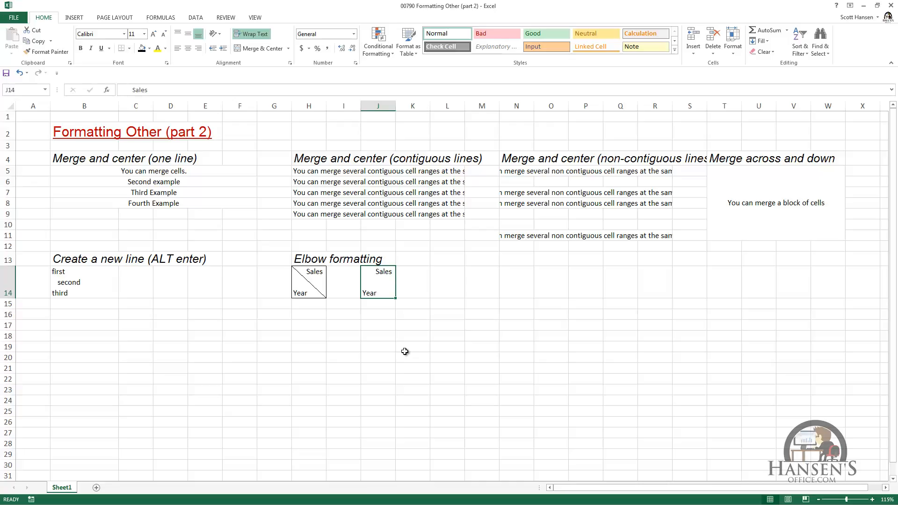
Apply outside borders to cell J14 and draw a diagonal border from its upper-left to its lower-right corner.
left_click(129, 49)
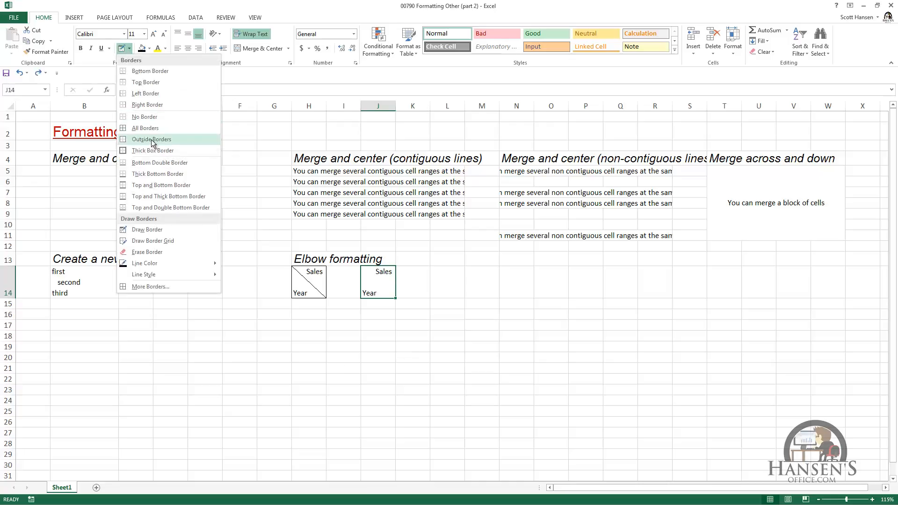
left_click(151, 139)
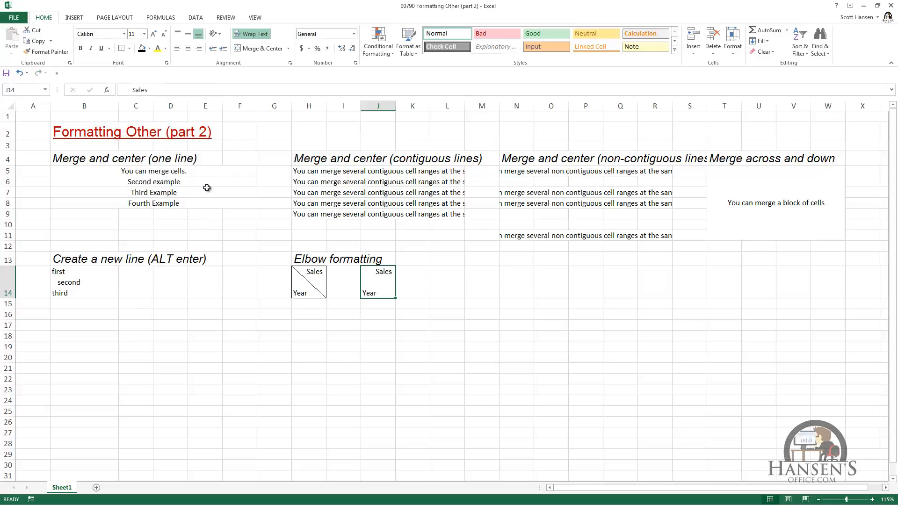
left_click(130, 49)
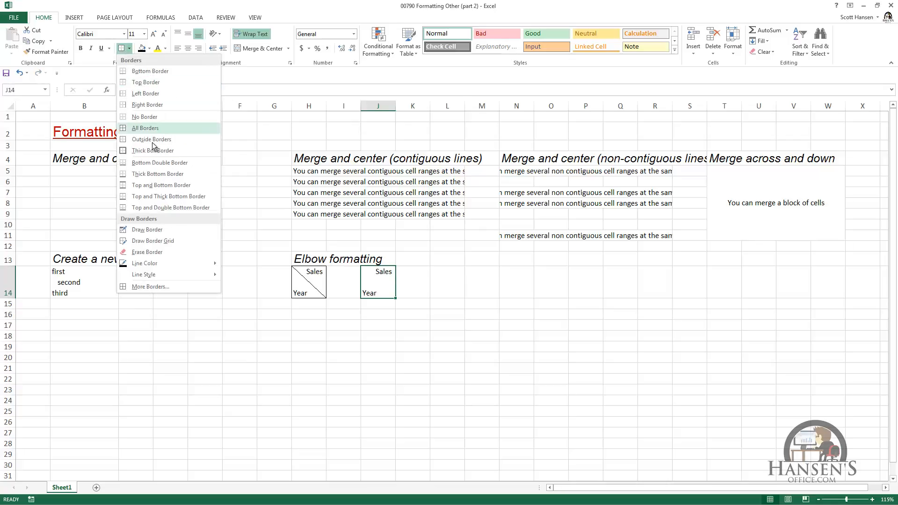
left_click(148, 229)
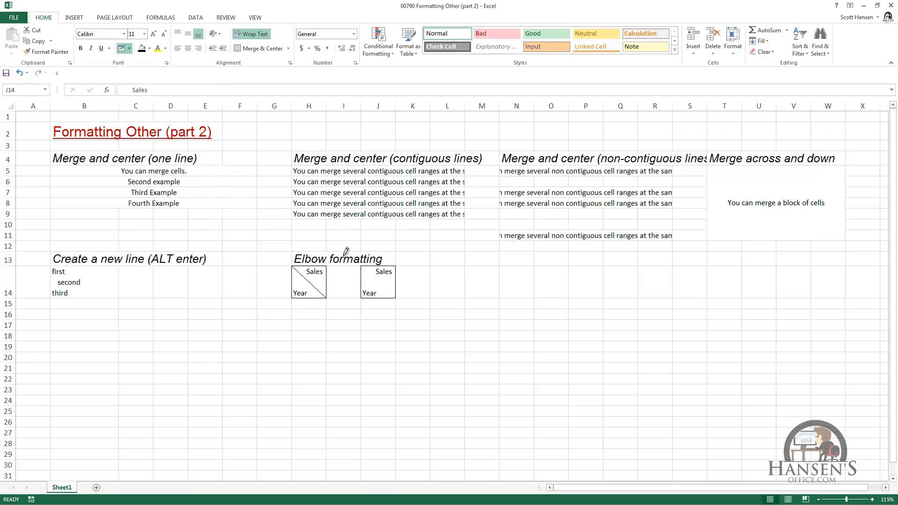
left_click_drag(363, 264, 392, 296)
key("Escape")
left_click(379, 325)
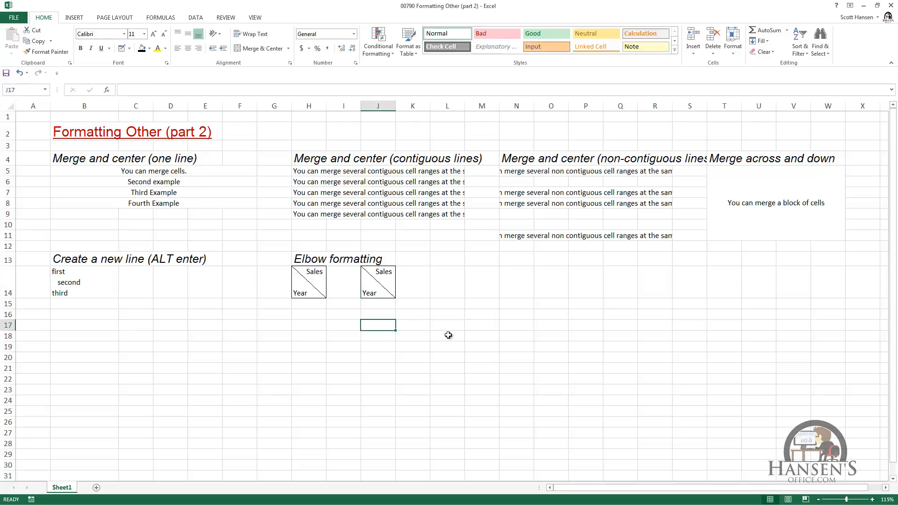